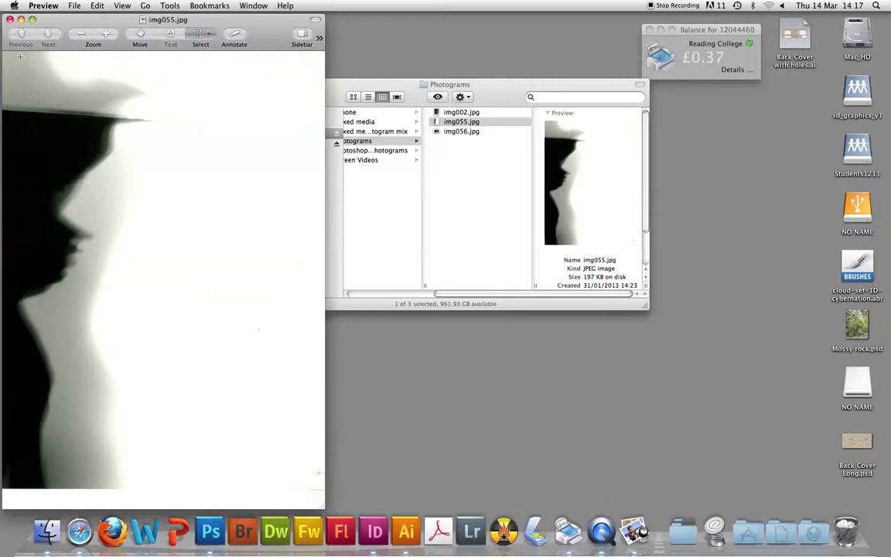
# Step: Copy the entire img055 hat silhouette photo in Preview and switch to Photoshop
pyautogui.moveTo(5, 54); pyautogui.dragTo(248, 398)
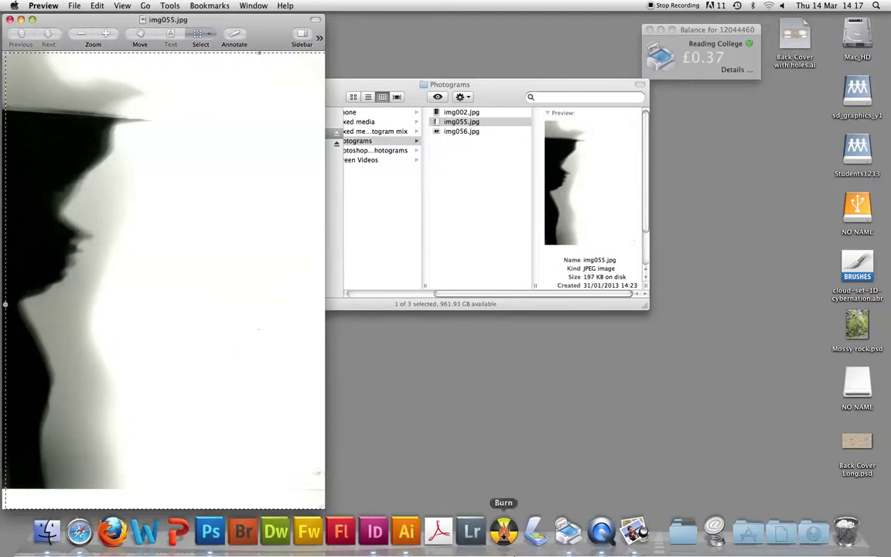
pyautogui.press('super+a')
pyautogui.click(210, 533)
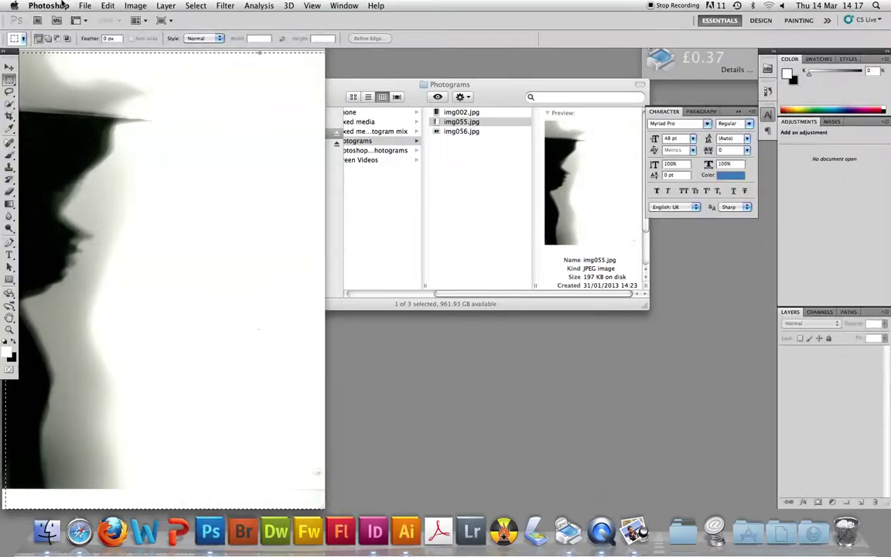
# Step: Create a new document named 'Photoshopped phtogram 3'
pyautogui.click(85, 5)
pyautogui.click(97, 18)
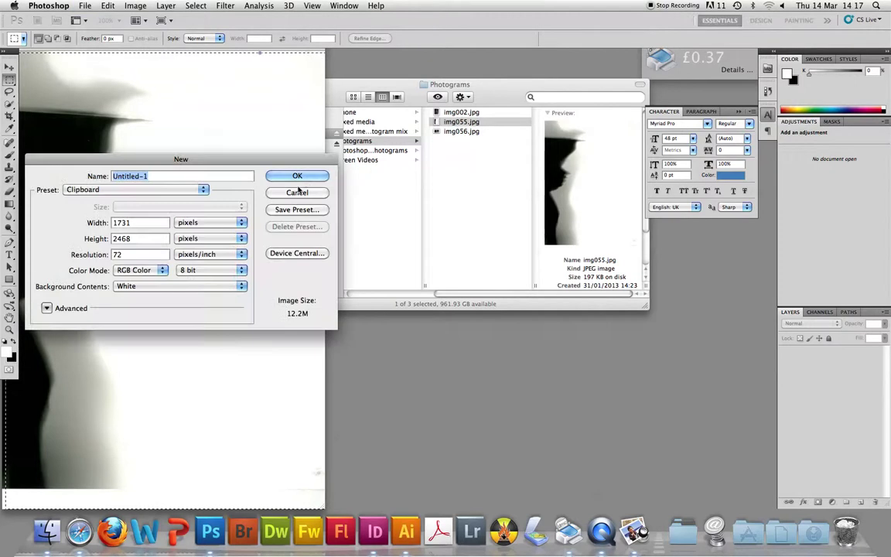
pyautogui.write('Mix')
pyautogui.press('BackSpace')
pyautogui.press('BackSpace')
pyautogui.press('BackSpace')
pyautogui.press('BackSpace')
pyautogui.write('Photoshopped m')
pyautogui.press('BackSpace')
pyautogui.write('phtogram 3')
pyautogui.press('Return')
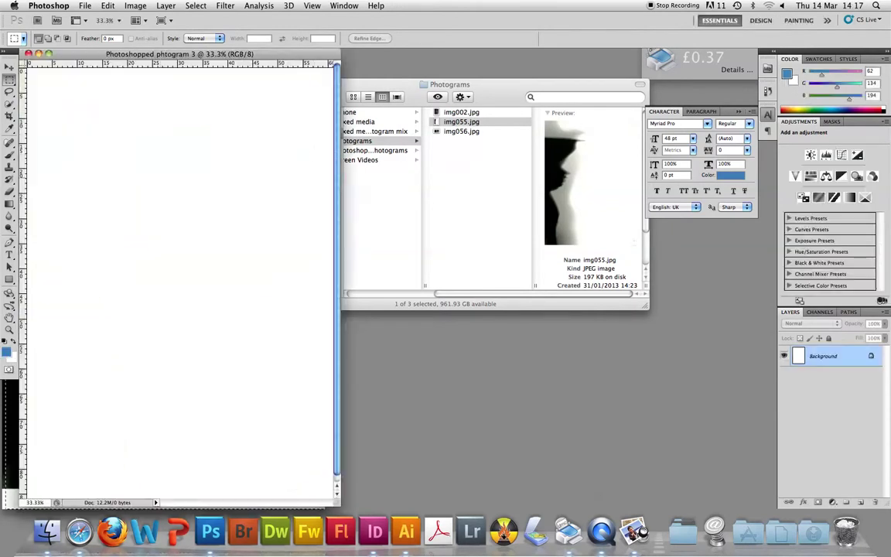
# Step: Paste the copied silhouette photo into the new document as Layer 1
pyautogui.moveTo(185, 154); pyautogui.dragTo(186, 155)
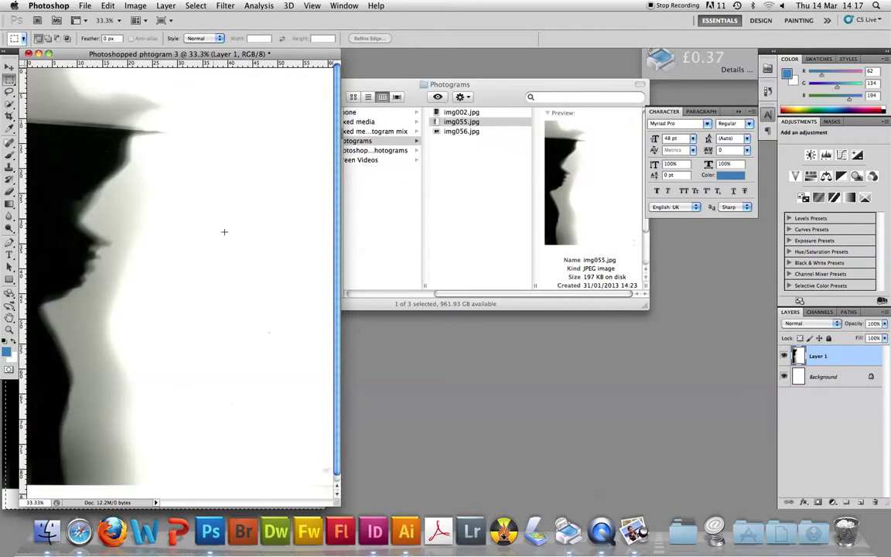
pyautogui.press('super+z')
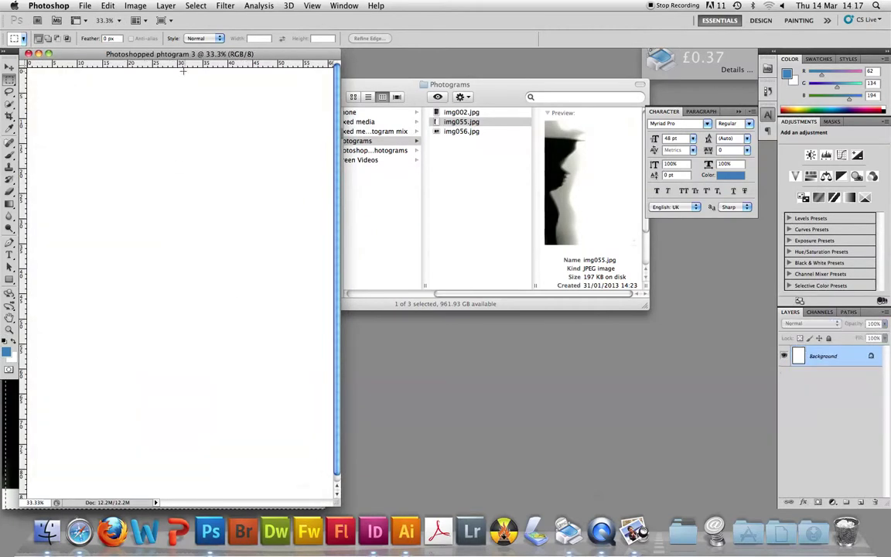
pyautogui.click(108, 6)
pyautogui.click(133, 110)
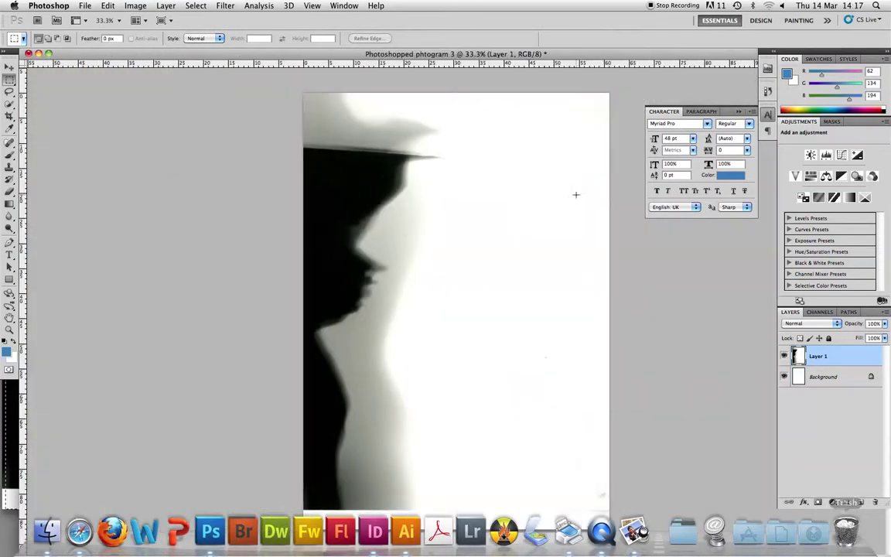
pyautogui.click(312, 5)
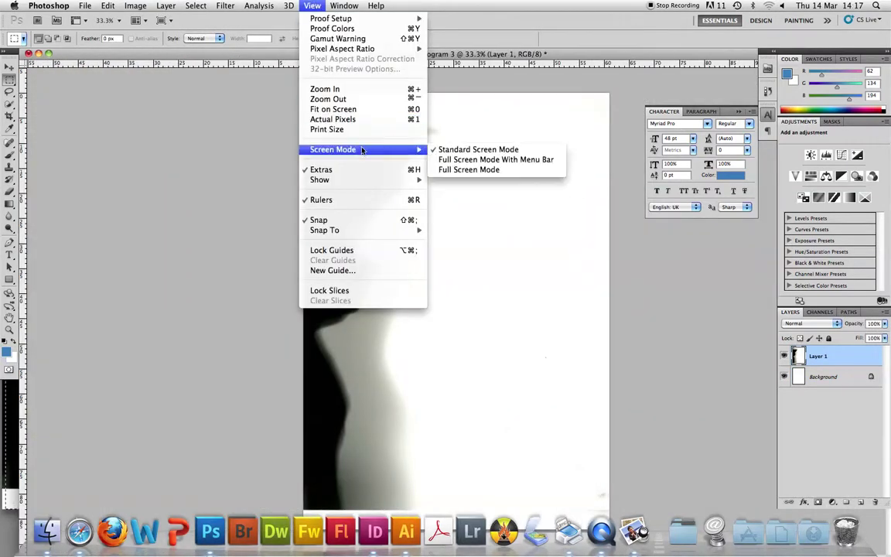
# Step: Use Full Screen Mode With Menu Bar and add a Levels layer set to 94 / 1.67 / 172
pyautogui.click(465, 159)
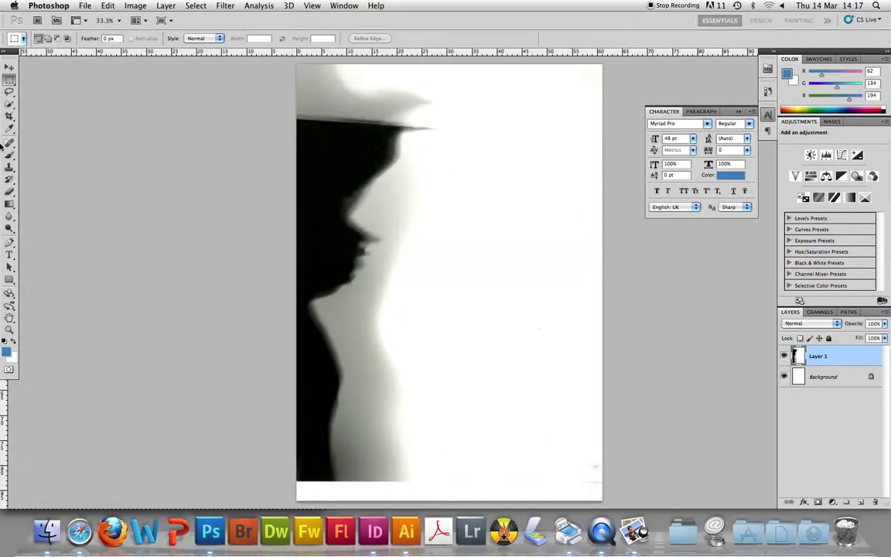
pyautogui.click(834, 503)
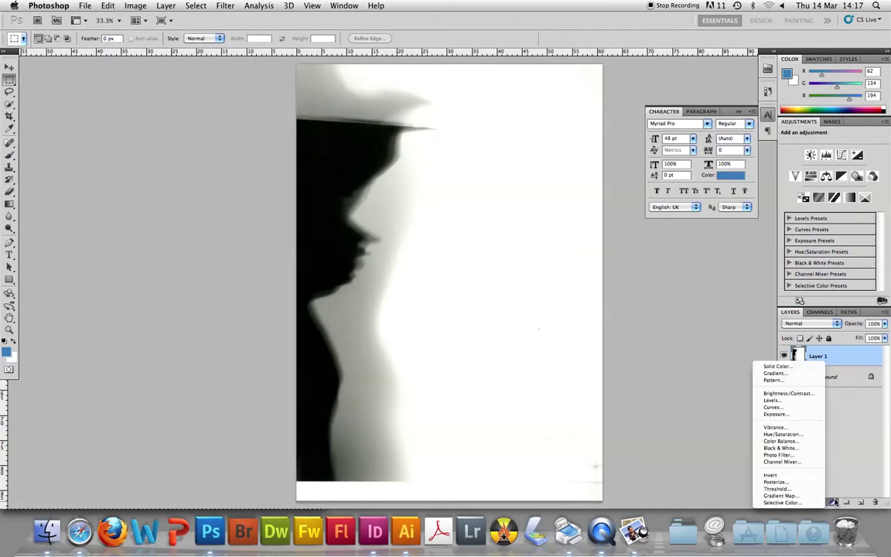
pyautogui.click(773, 400)
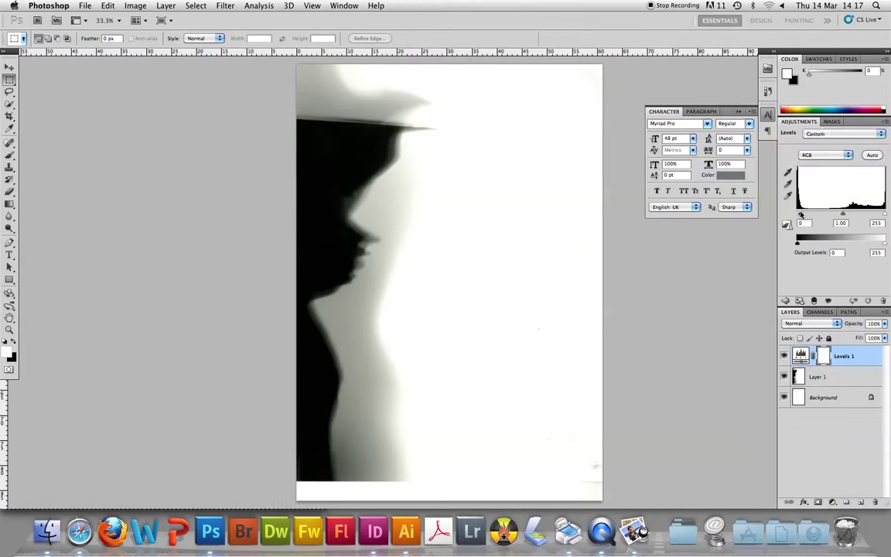
pyautogui.moveTo(798, 214)
pyautogui.mouseDown()
pyautogui.moveTo(859, 215)
pyautogui.moveTo(830, 216)
pyautogui.mouseUp()
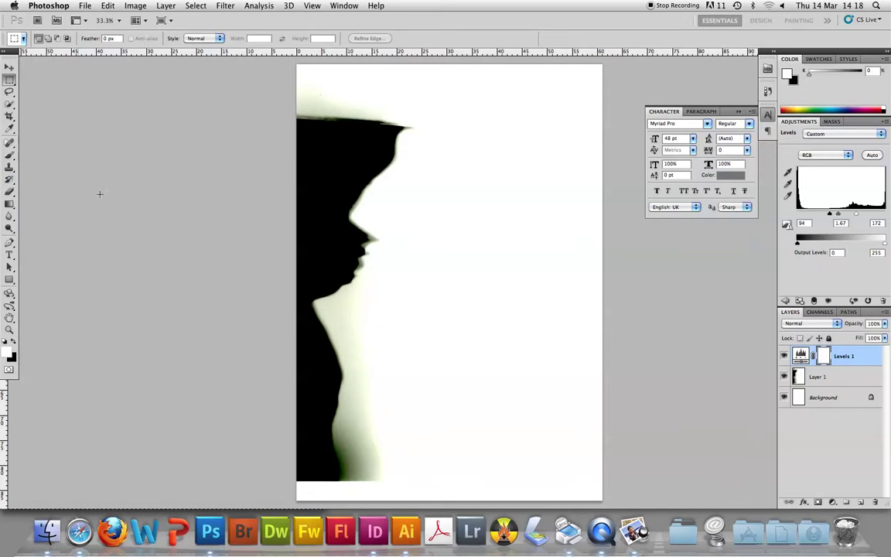
pyautogui.press('b')
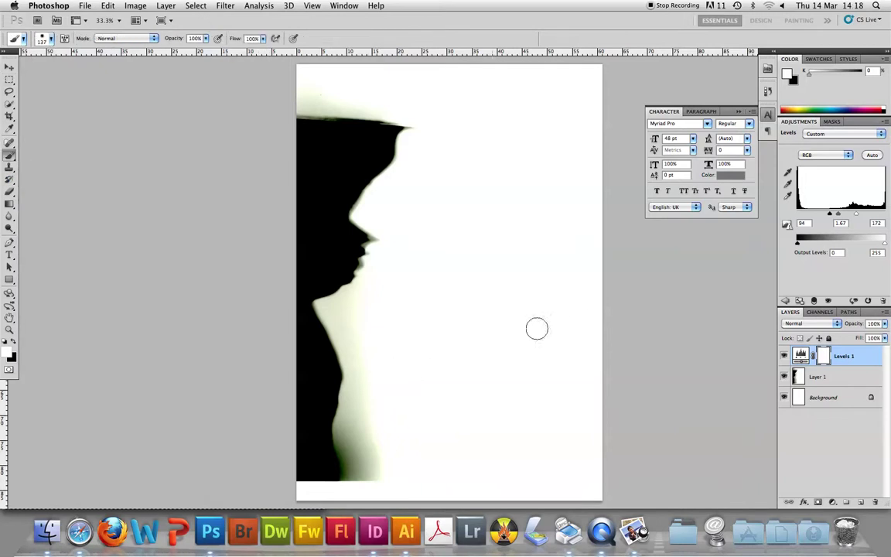
# Step: Merge Levels 1 into Layer 1, reset default colours, and invert the merged layer with Cmd+I
pyautogui.keyDown('shift'); pyautogui.click(839, 379); pyautogui.keyUp('shift')
pyautogui.rightClick(839, 380)
pyautogui.click(805, 479)
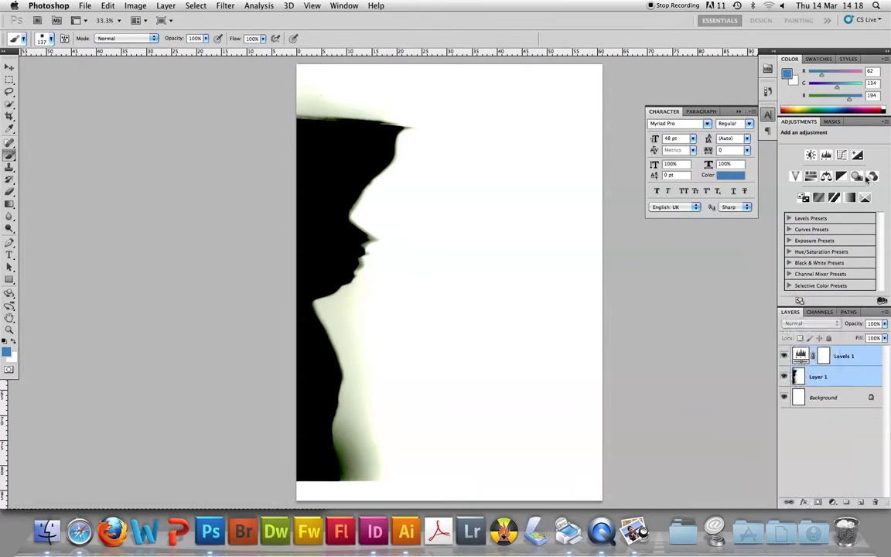
pyautogui.click(885, 109)
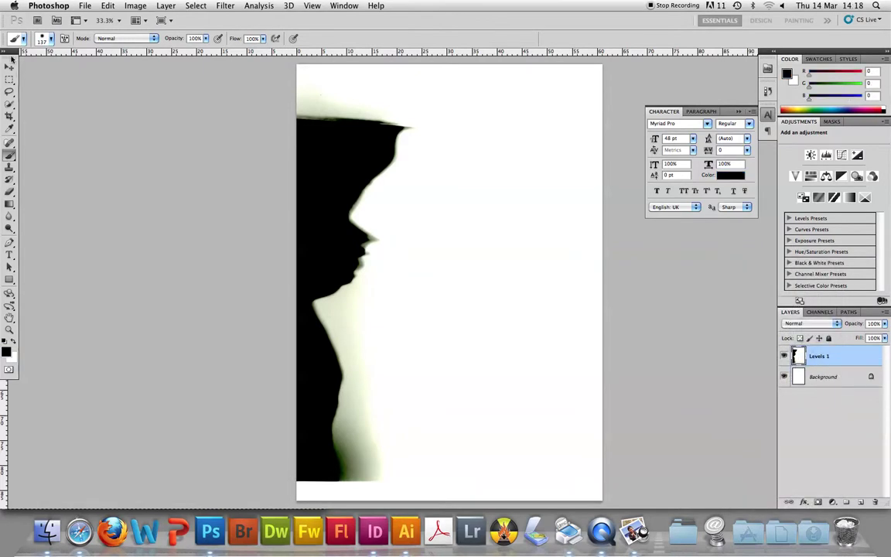
pyautogui.click(40, 40)
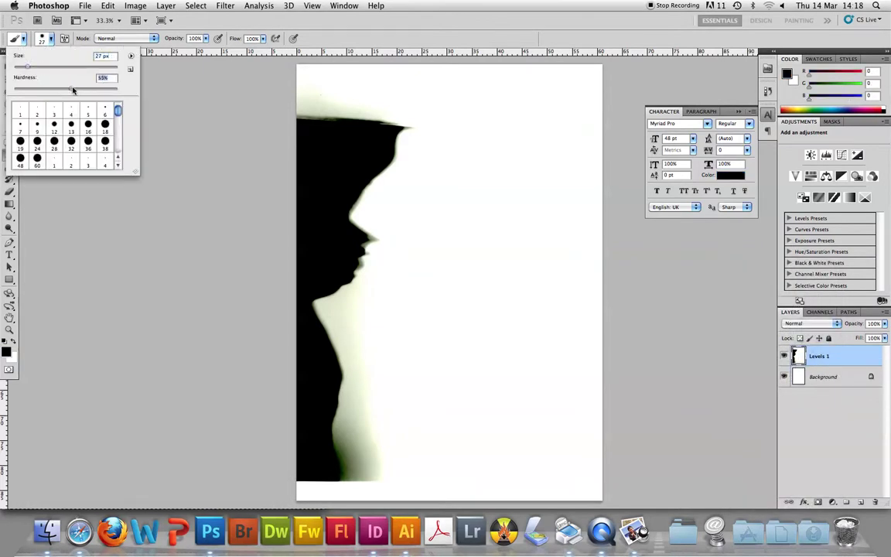
pyautogui.press('Return')
pyautogui.hotkey('ctrl', 'i')
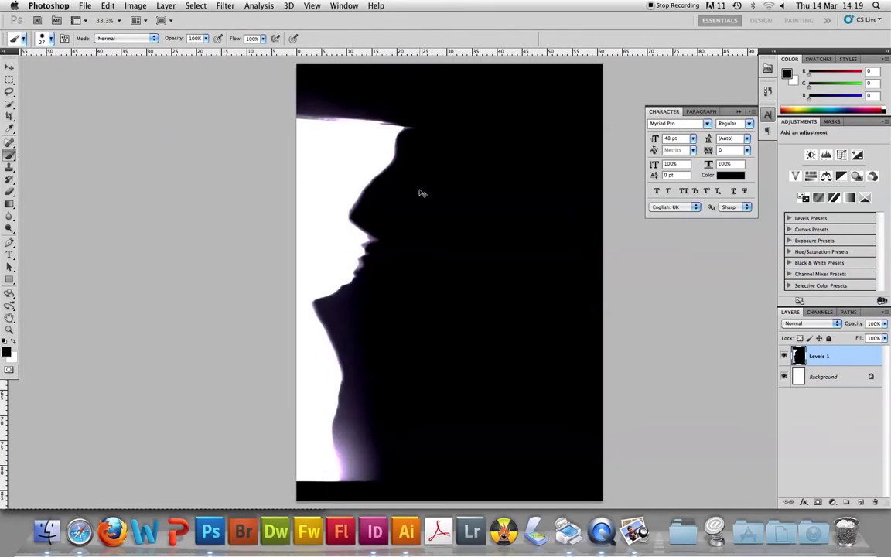
pyautogui.hotkey('ctrl', 'i')
pyautogui.click(104, 5)
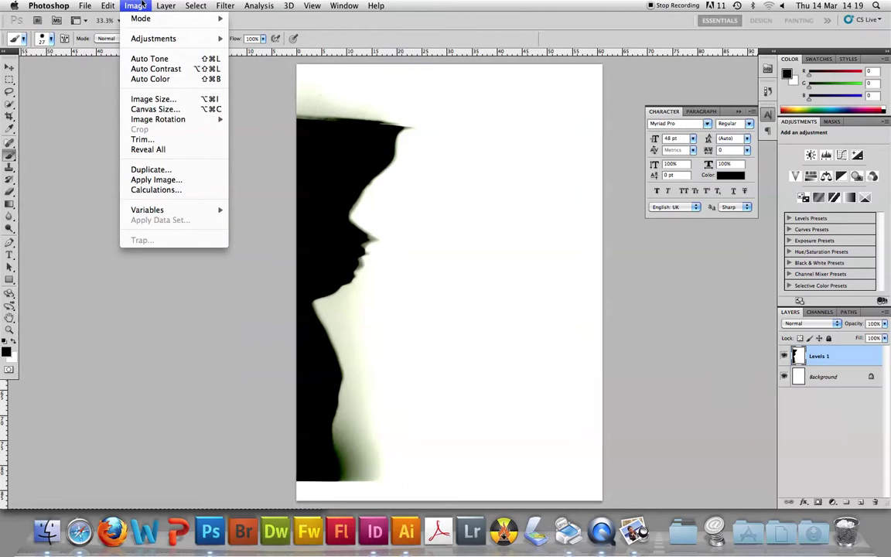
pyautogui.click(108, 5)
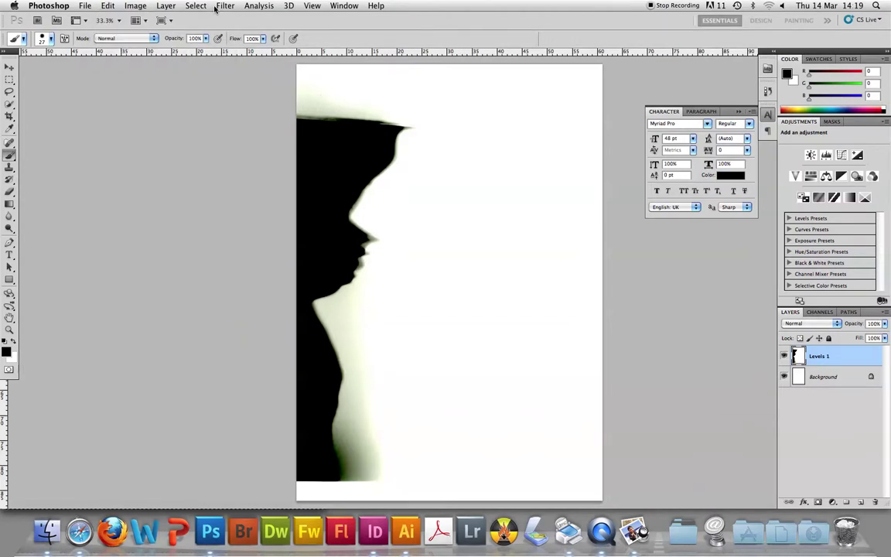
pyautogui.hotkey('ctrl', 'i')
pyautogui.hotkey('ctrl', 'i')
pyautogui.click(136, 5)
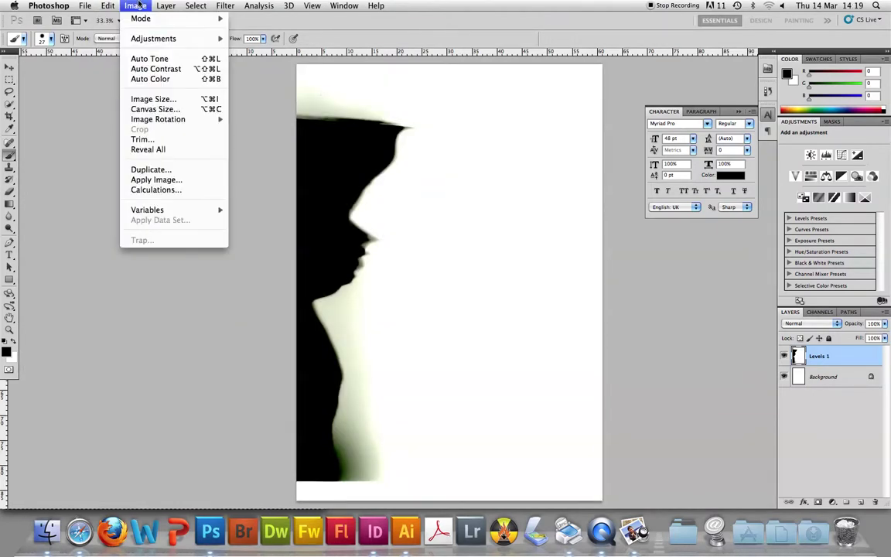
pyautogui.moveTo(154, 38)
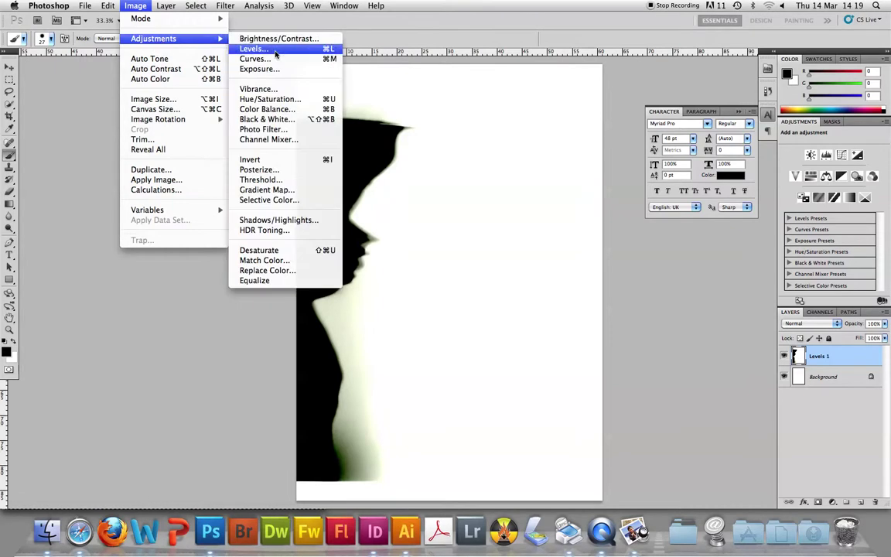
pyautogui.click(285, 159)
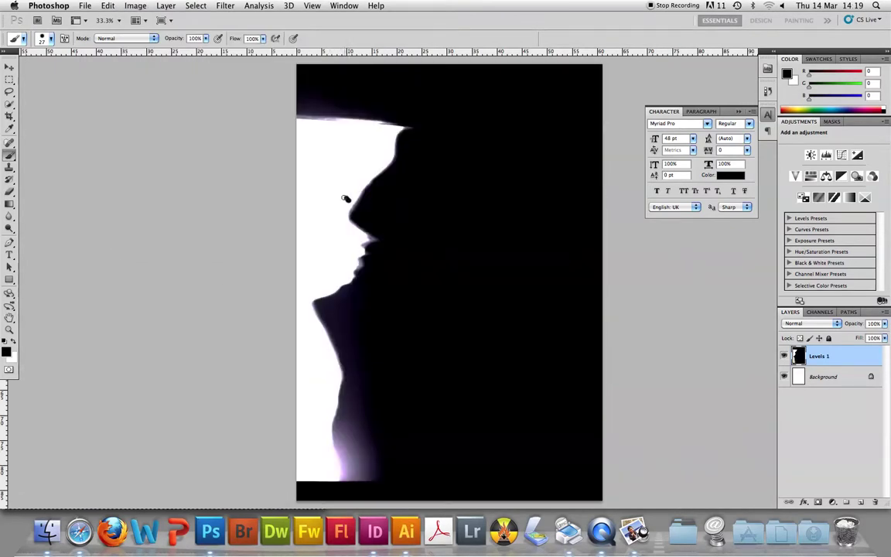
# Step: Soften the brush to 15% hardness and paint a black loop beside the nose
pyautogui.moveTo(346, 199)
pyautogui.mouseDown()
pyautogui.moveTo(329, 205)
pyautogui.moveTo(349, 199)
pyautogui.mouseUp()
pyautogui.press('super+z')
pyautogui.press('super+z')
pyautogui.press('super+z')
pyautogui.click(51, 39)
pyautogui.moveTo(69, 89); pyautogui.dragTo(31, 91)
pyautogui.moveTo(356, 190); pyautogui.dragTo(346, 186)
pyautogui.moveTo(357, 194); pyautogui.dragTo(349, 201)
# Step: Swap to white and paint an oval stroke near the chin
pyautogui.press('x')
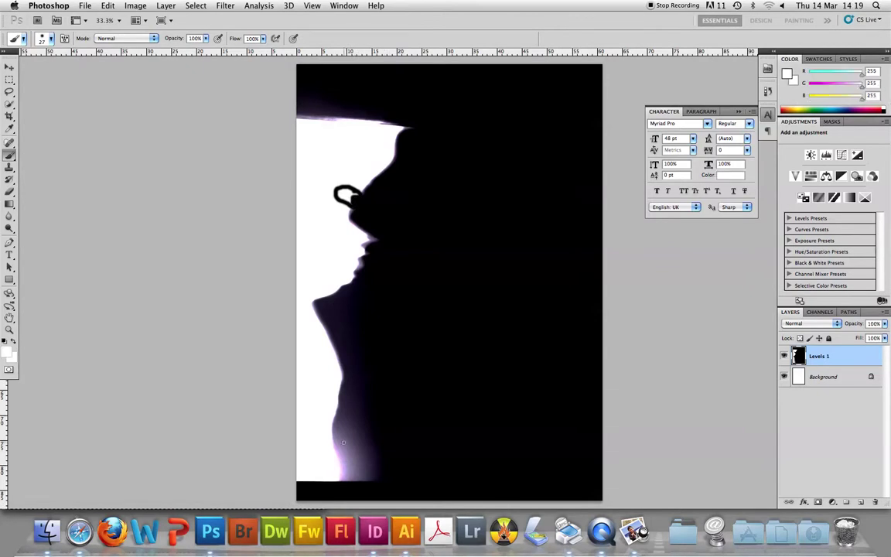
pyautogui.moveTo(355, 382)
pyautogui.mouseDown()
pyautogui.moveTo(379, 373)
pyautogui.moveTo(415, 387)
pyautogui.moveTo(398, 406)
pyautogui.moveTo(369, 402)
pyautogui.moveTo(348, 385)
pyautogui.moveTo(361, 380)
pyautogui.mouseUp()
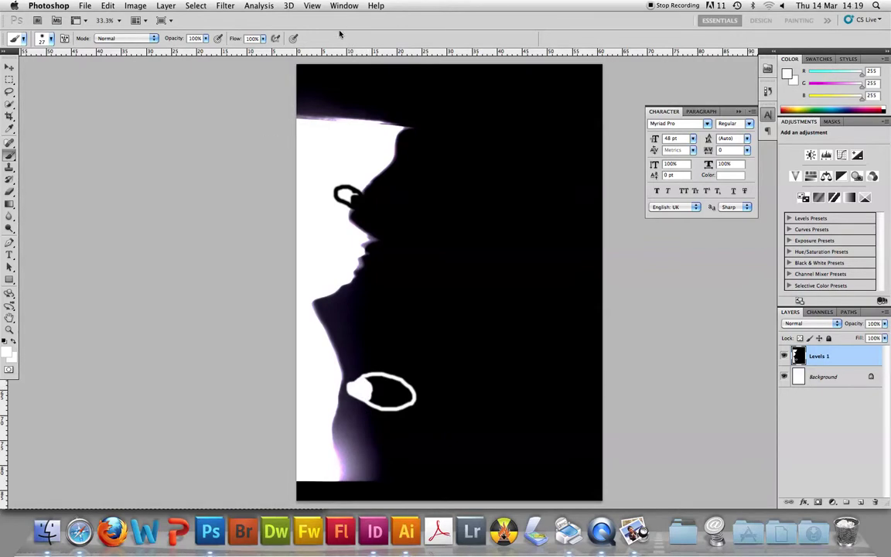
pyautogui.click(833, 501)
# Step: Add a colorized Hue/Saturation layer tinting the silhouette green (hue 124, saturation 66)
pyautogui.click(781, 434)
pyautogui.moveTo(835, 188); pyautogui.dragTo(837, 246)
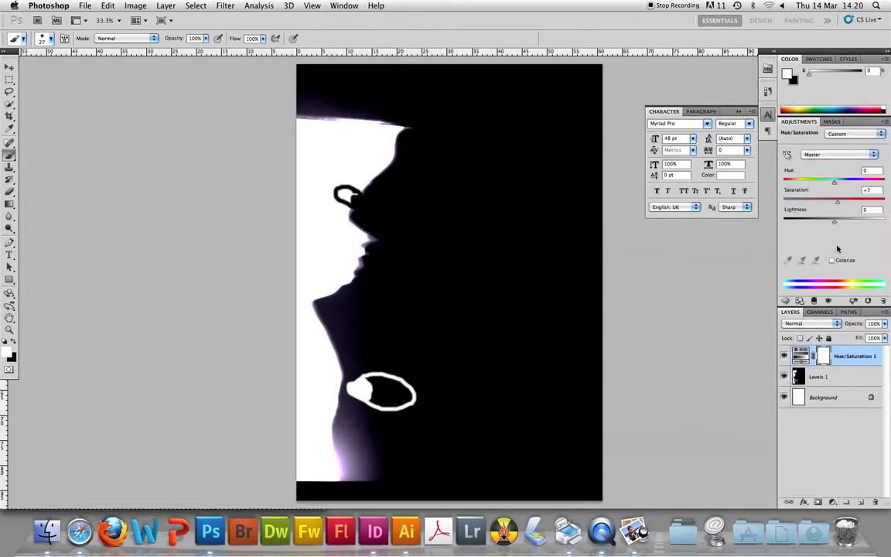
pyautogui.click(833, 261)
pyautogui.moveTo(785, 180); pyautogui.dragTo(843, 180)
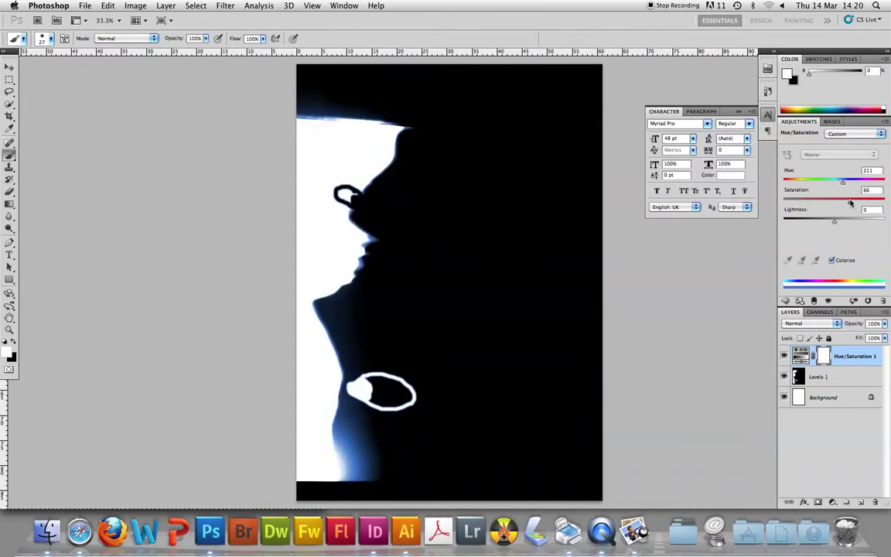
pyautogui.moveTo(844, 181); pyautogui.dragTo(819, 183)
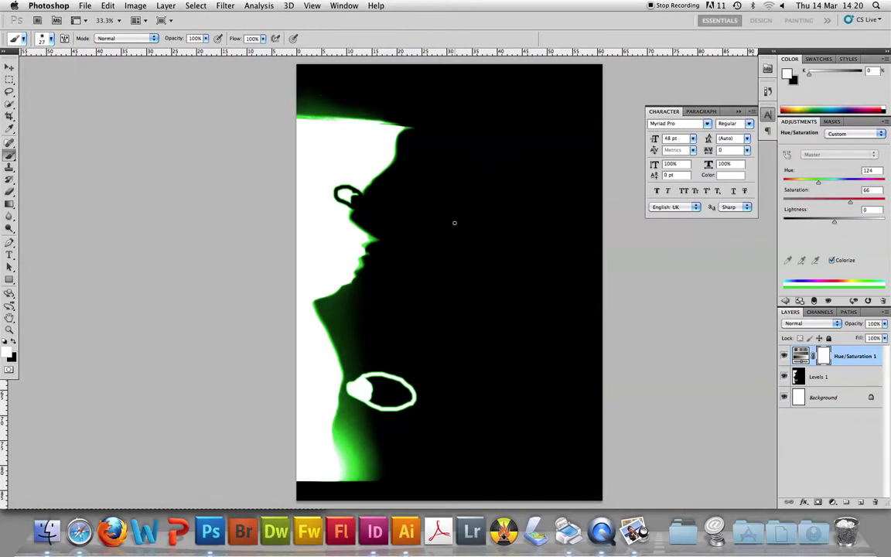
# Step: Choose the 675 px custom smoke brush and a grey painting colour
pyautogui.click(42, 38)
pyautogui.scroll(-5, 119, 124)
pyautogui.scroll(-5, 119, 123)
pyautogui.click(88, 142)
pyautogui.click(456, 236)
pyautogui.click(812, 108)
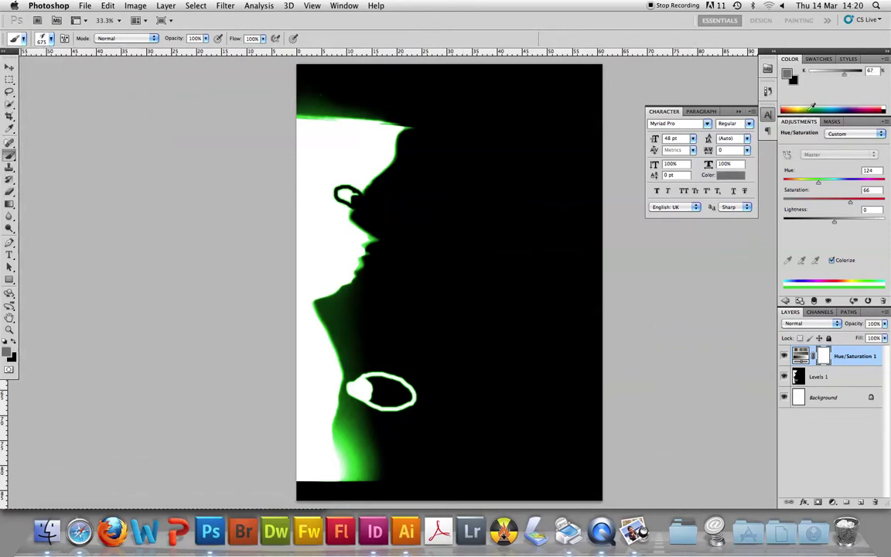
# Step: Add an empty Layer 1 above Hue/Saturation 1, undoing a trial smoke stamp
pyautogui.click(861, 503)
pyautogui.click(486, 283)
pyautogui.press('super+z')
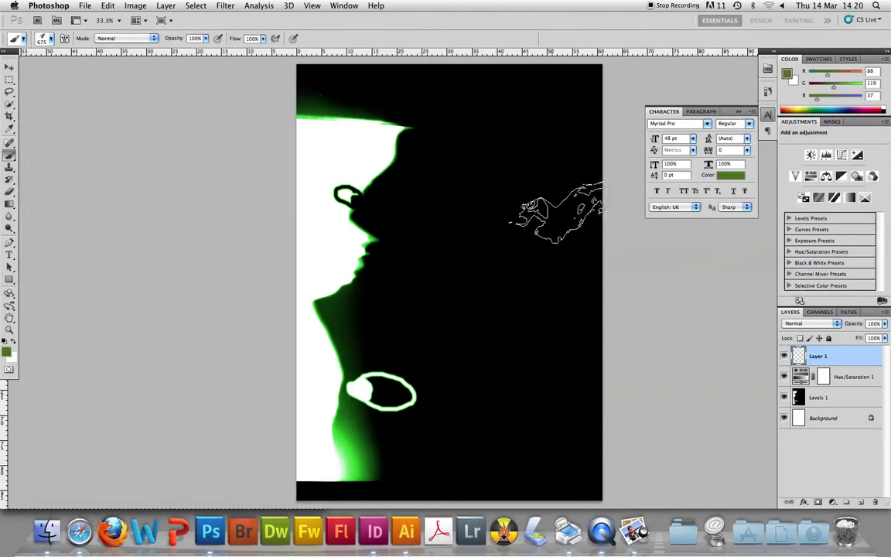
# Step: Try several green smoke stamps on the right and face, undoing each
pyautogui.click(546, 211)
pyautogui.press('super+z')
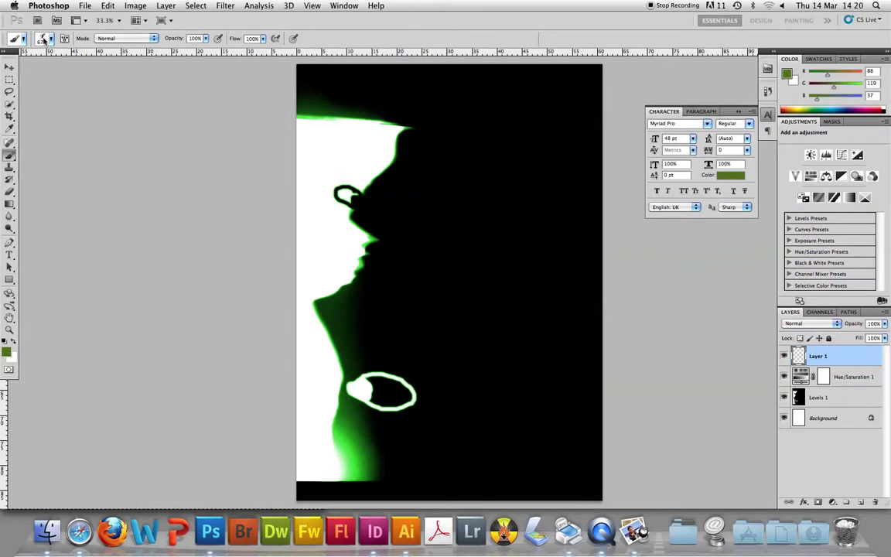
pyautogui.click(43, 40)
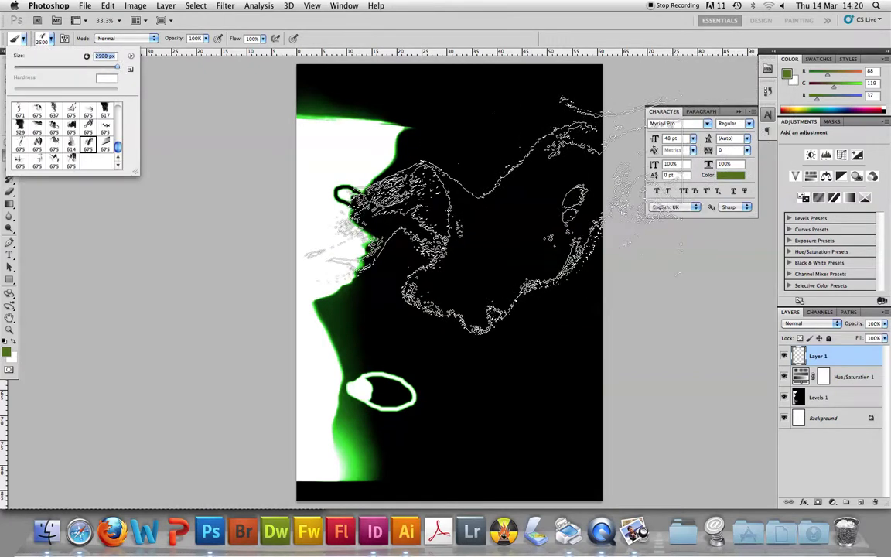
pyautogui.click(465, 216)
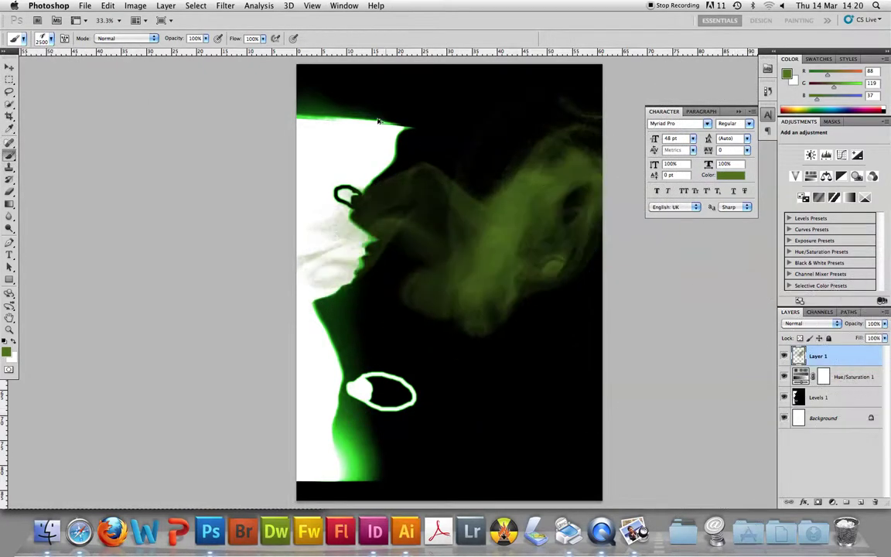
pyautogui.press('super+z')
pyautogui.click(43, 41)
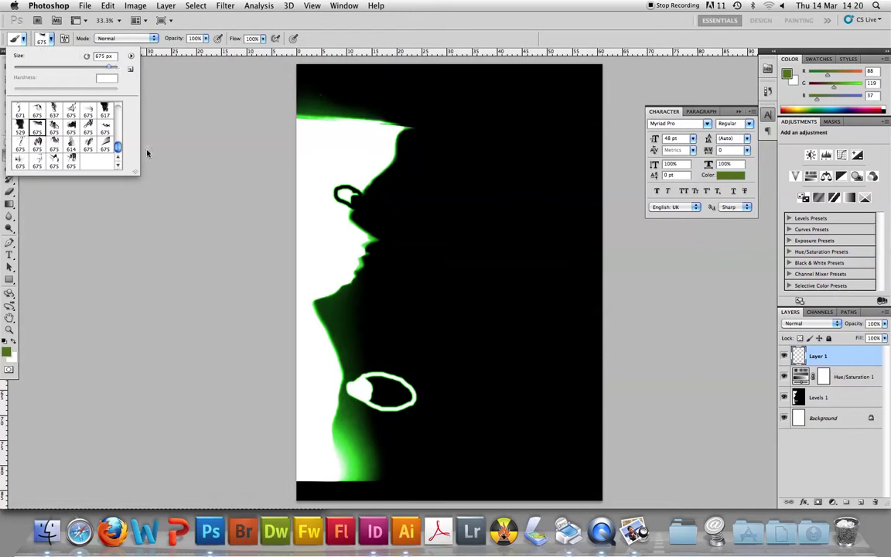
pyautogui.click(542, 227)
pyautogui.click(541, 227)
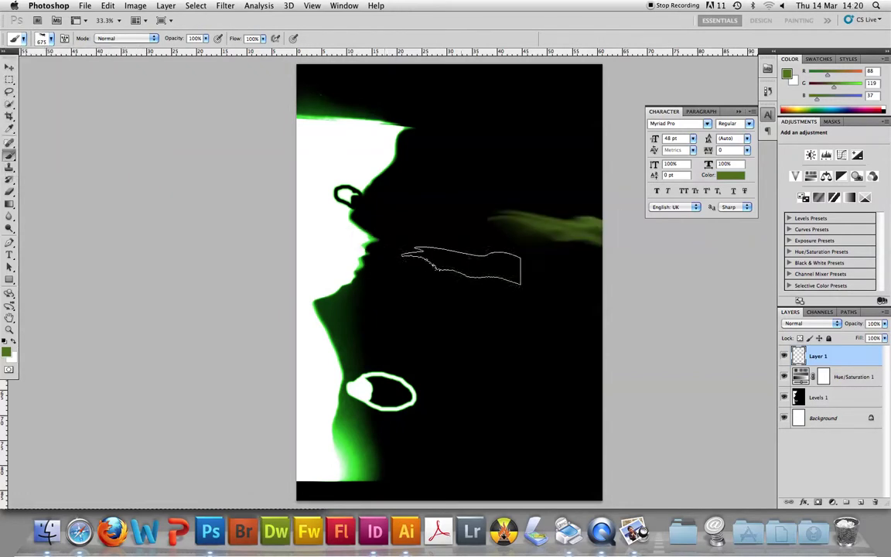
pyautogui.press('super+z')
# Step: Stamp faint green smoke behind the head and a wide 1557 px green band across the right
pyautogui.click(43, 40)
pyautogui.click(21, 112)
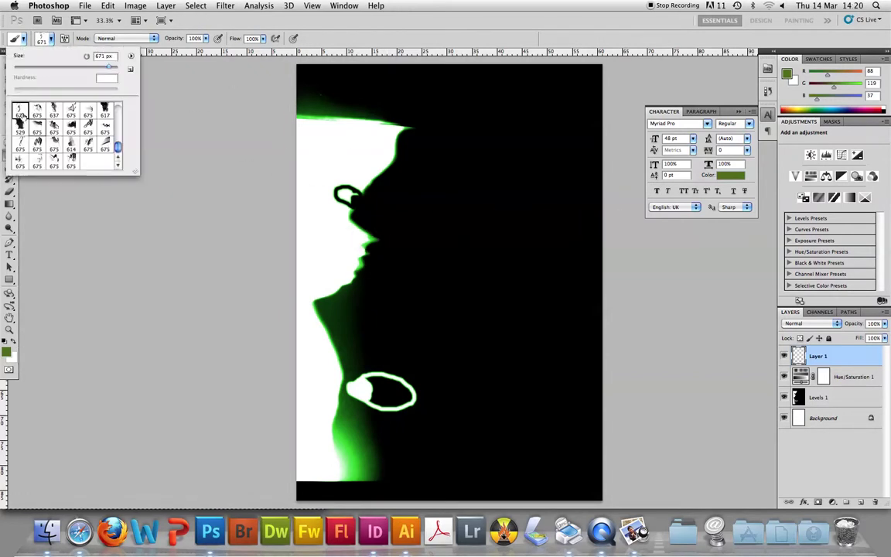
pyautogui.click(480, 159)
pyautogui.click(480, 159)
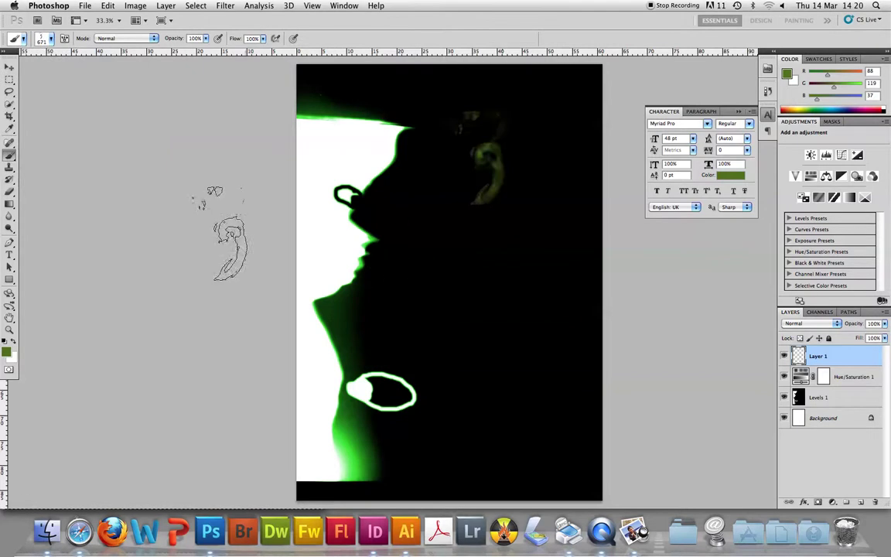
pyautogui.click(39, 38)
pyautogui.click(105, 145)
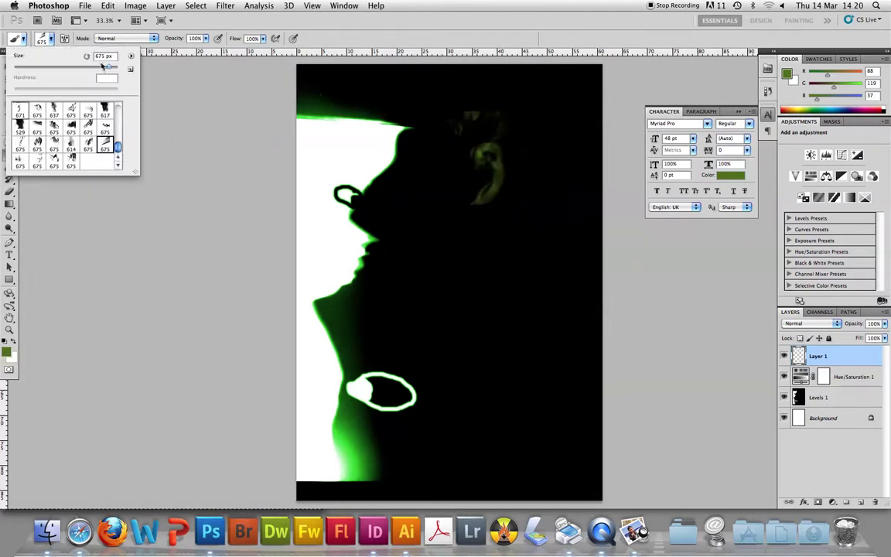
pyautogui.moveTo(113, 69); pyautogui.dragTo(124, 69)
pyautogui.click(472, 270)
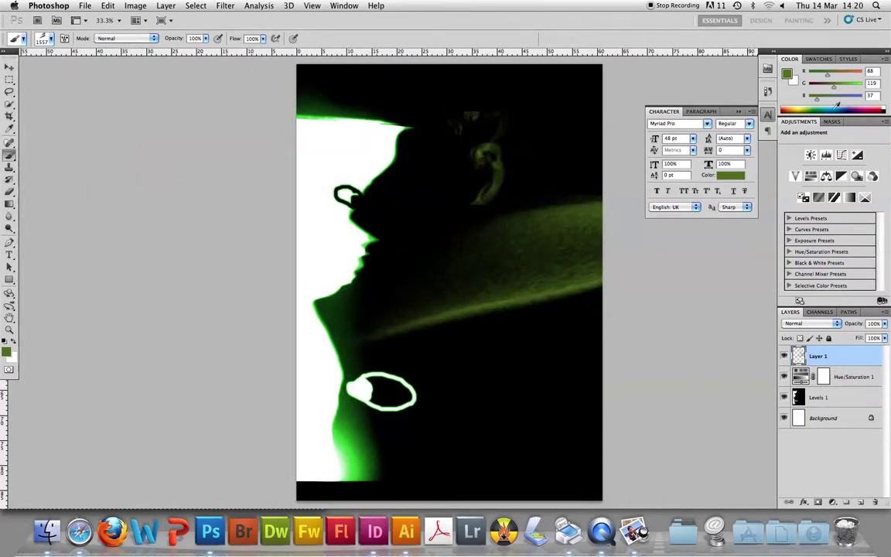
pyautogui.click(44, 40)
pyautogui.click(54, 110)
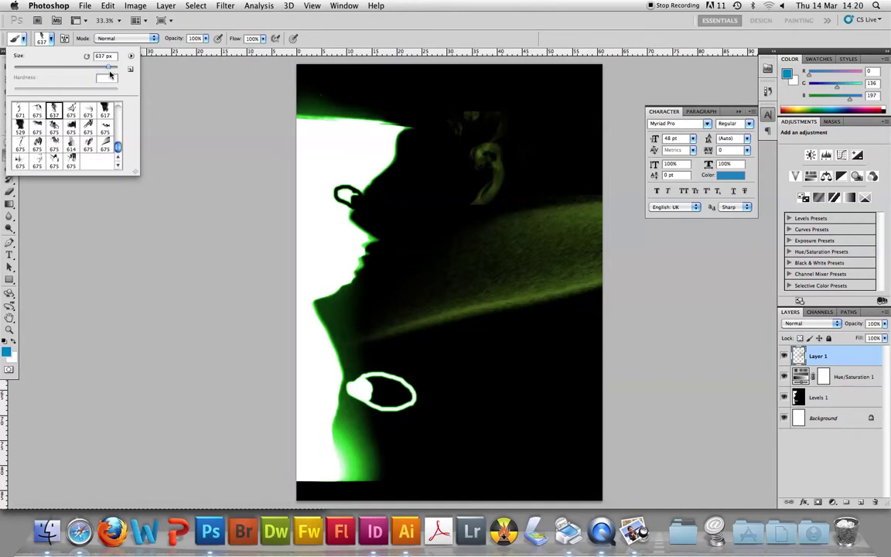
# Step: Resize the brush to about 1871 px and stamp blue smoke at the upper and lower right
pyautogui.moveTo(113, 71); pyautogui.dragTo(107, 71)
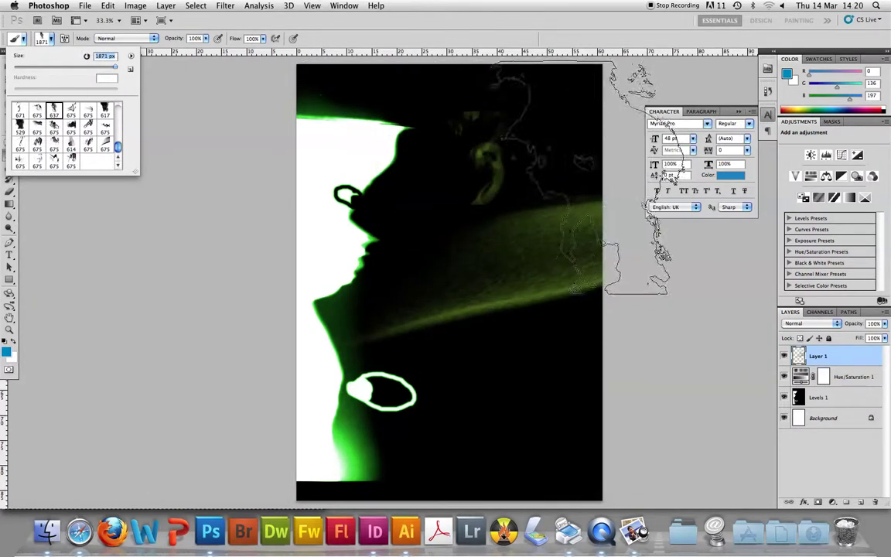
pyautogui.click(577, 182)
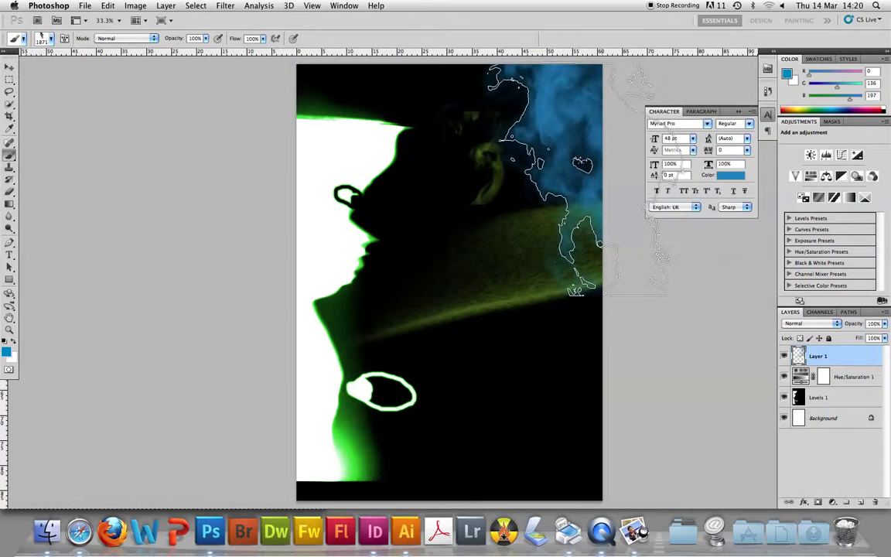
pyautogui.click(43, 41)
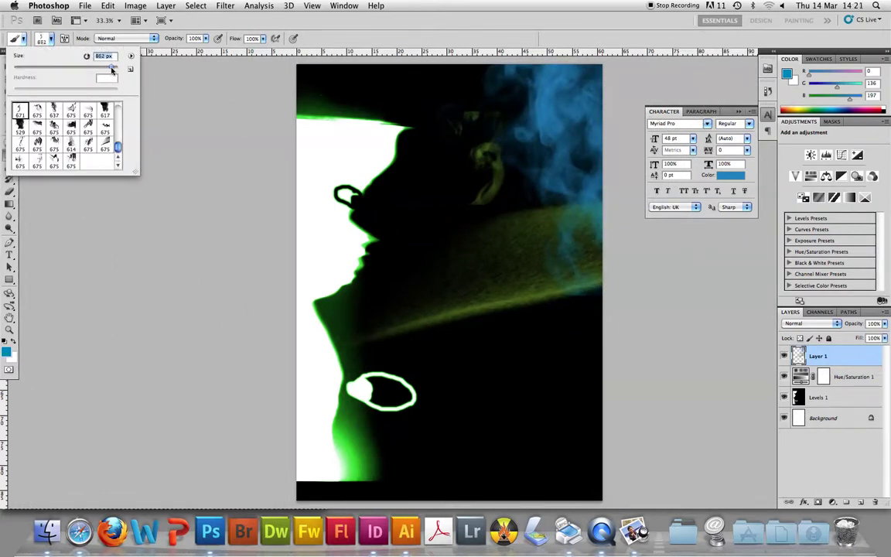
pyautogui.click(561, 375)
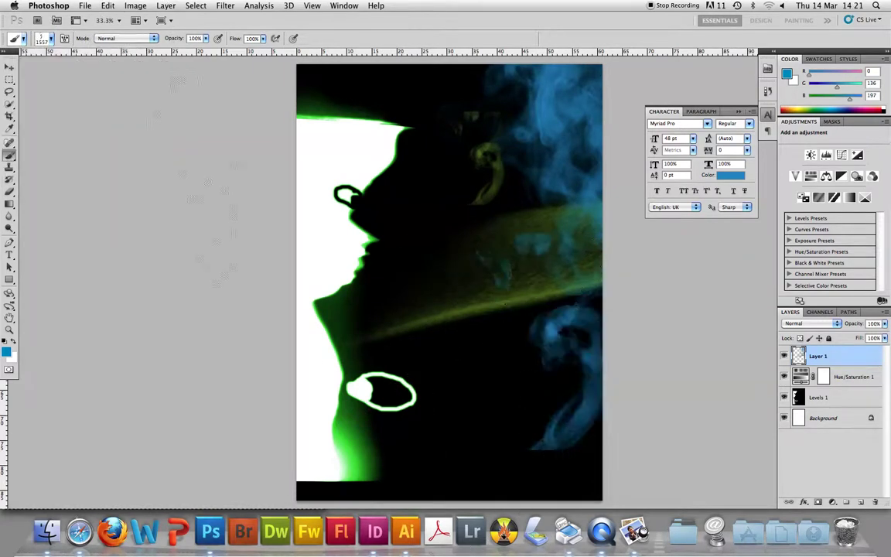
pyautogui.click(52, 40)
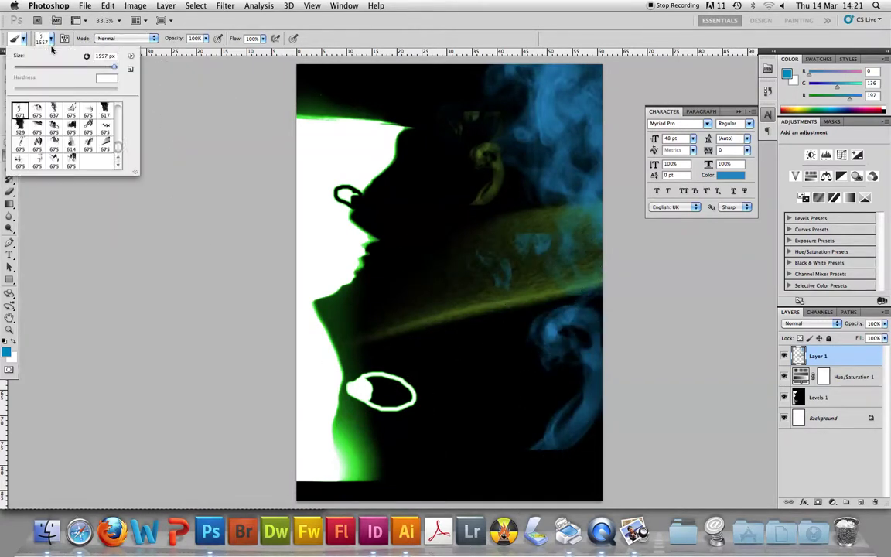
pyautogui.scroll(2, 116, 140)
pyautogui.scroll(3, 117, 140)
pyautogui.scroll(2, 117, 140)
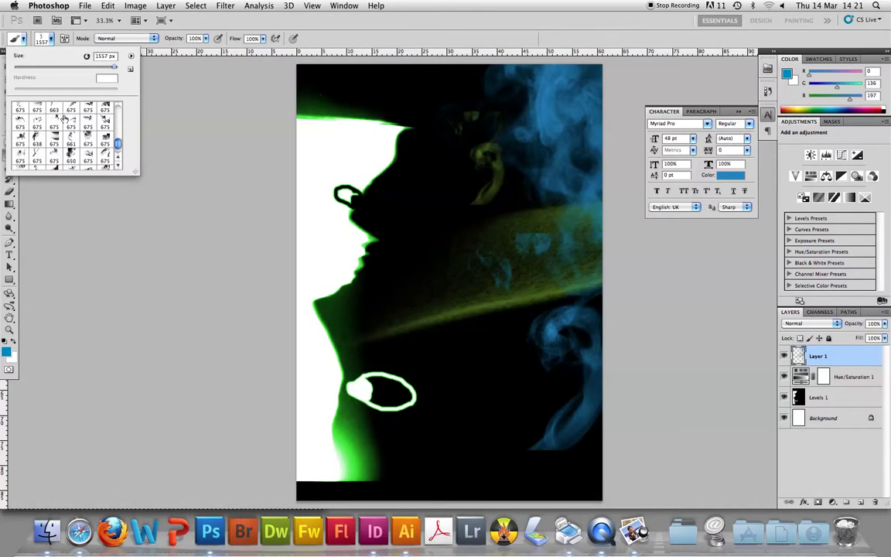
# Step: Stamp magenta smoke with a 2500 px smoke brush across the right middle, undoing a stray top stamp
pyautogui.click(786, 109)
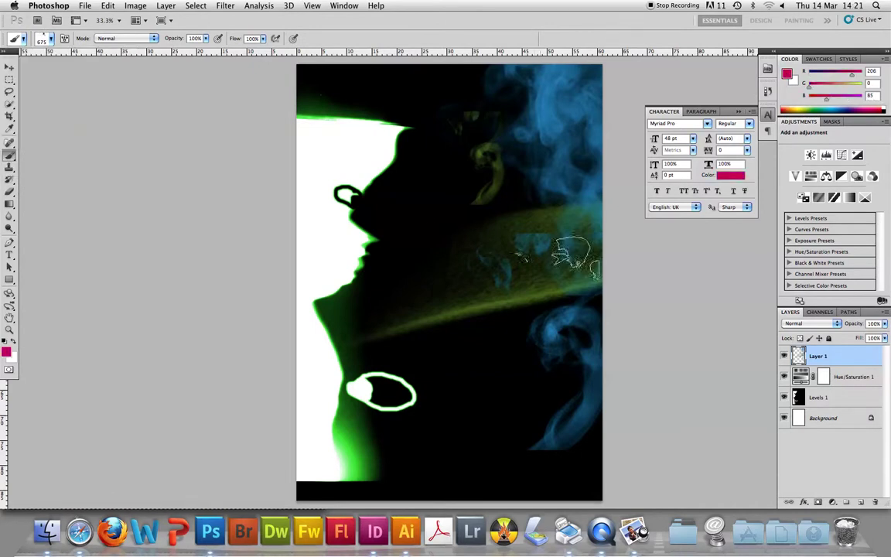
pyautogui.click(41, 40)
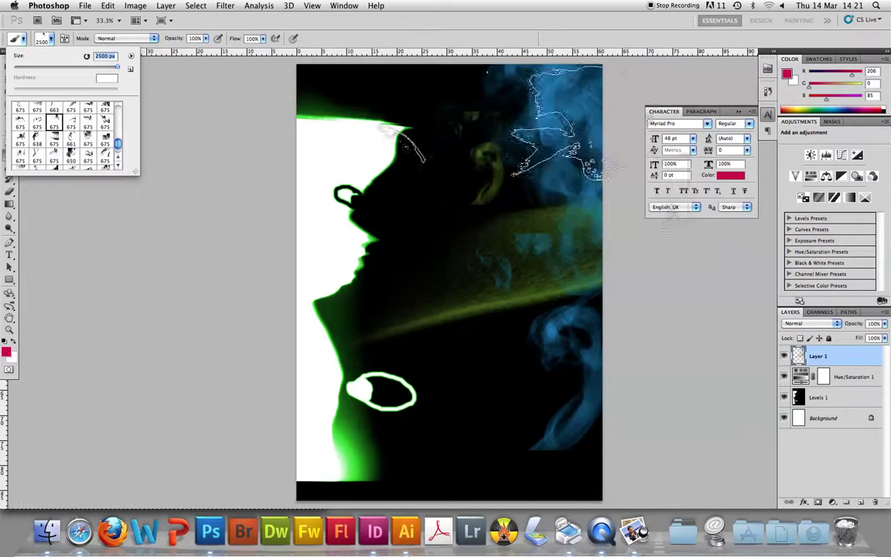
pyautogui.click(526, 155)
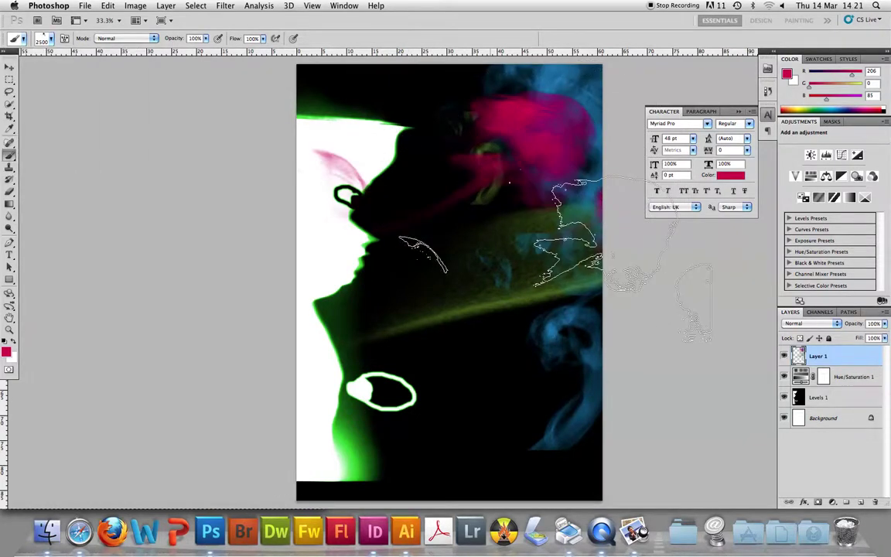
pyautogui.hotkey('ctrl', 'z')
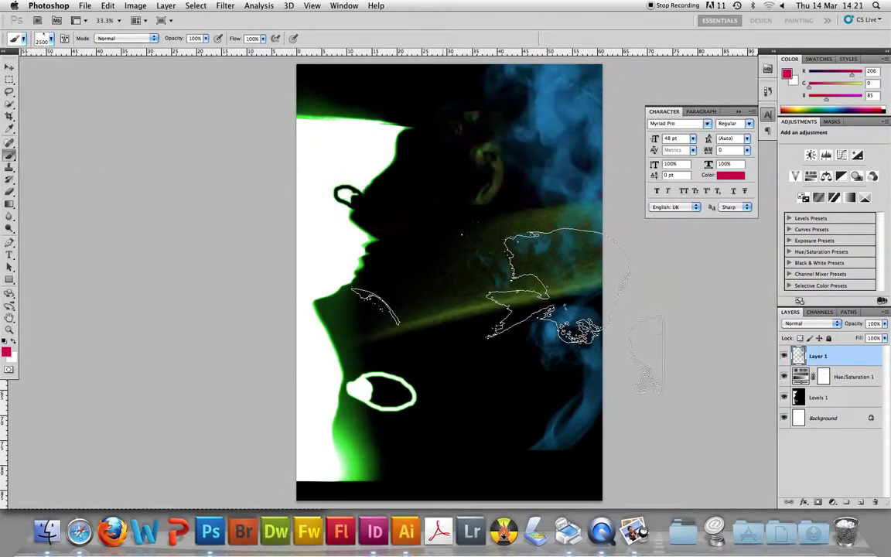
pyautogui.click(534, 295)
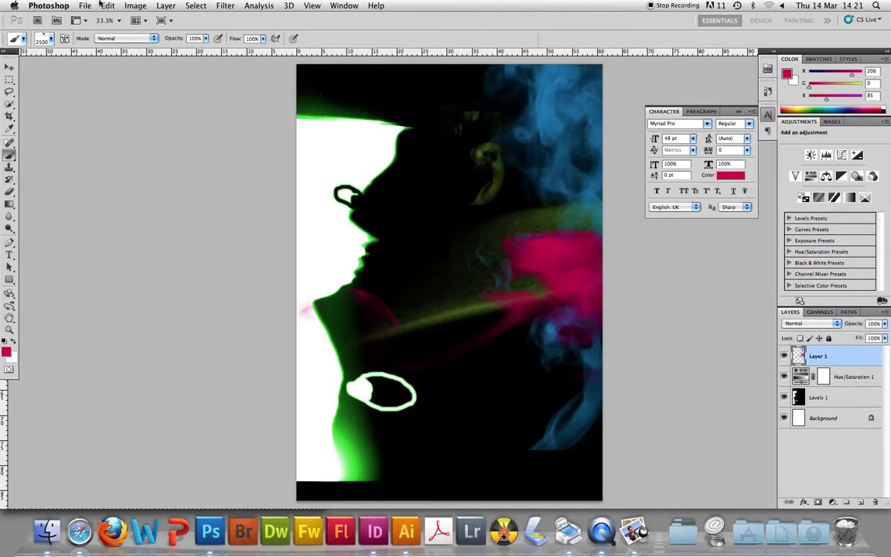
pyautogui.click(52, 40)
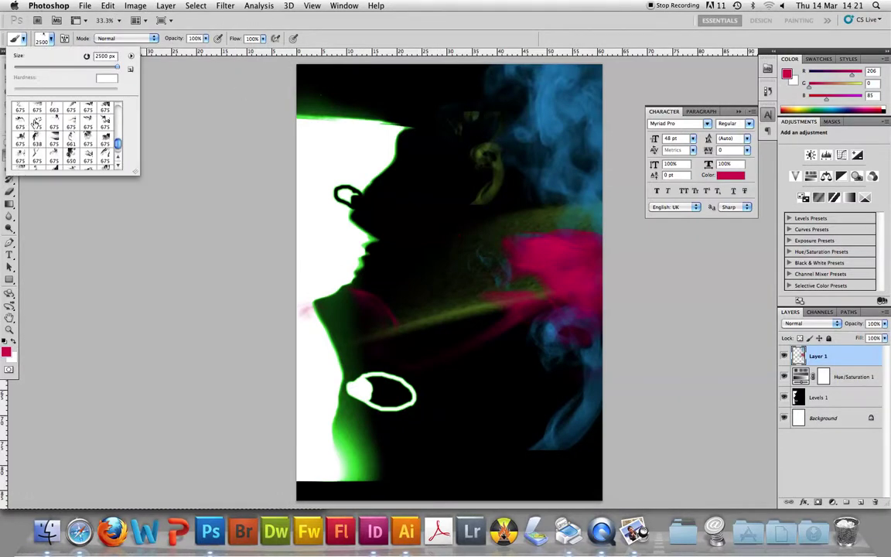
pyautogui.press('Return')
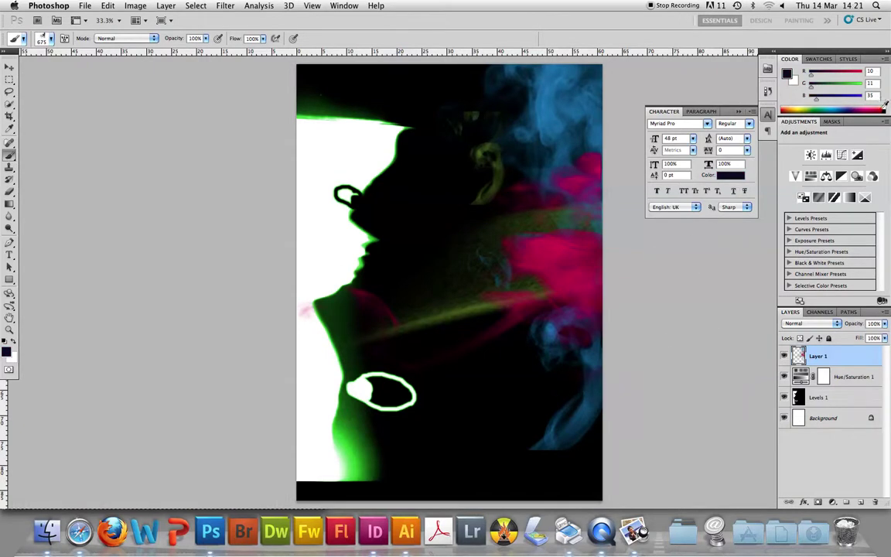
# Step: Set the painting colour to white and choose a 675 px smoke brush tip for the wisps
pyautogui.click(884, 106)
pyautogui.click(42, 38)
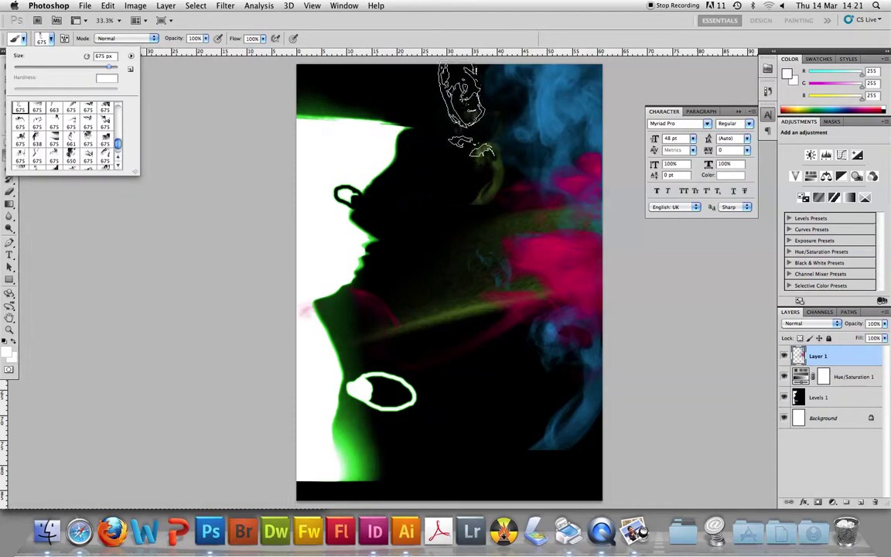
pyautogui.click(467, 114)
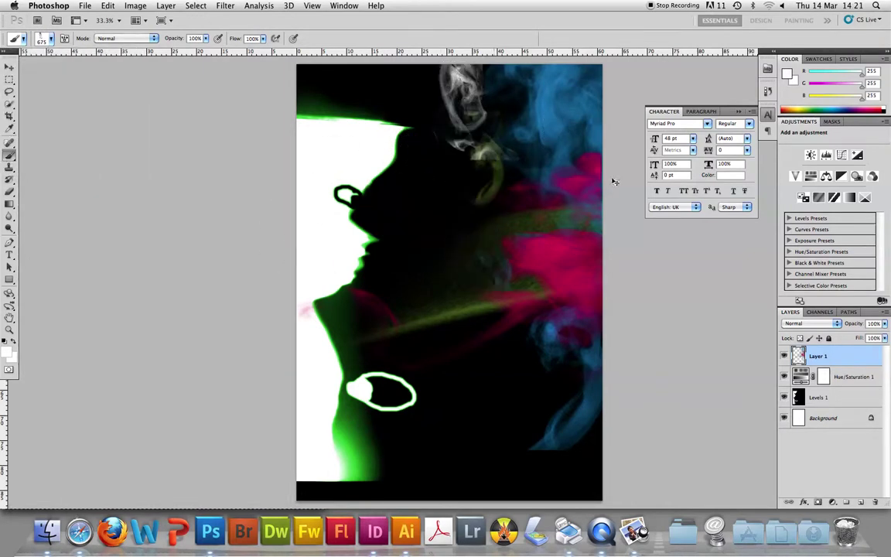